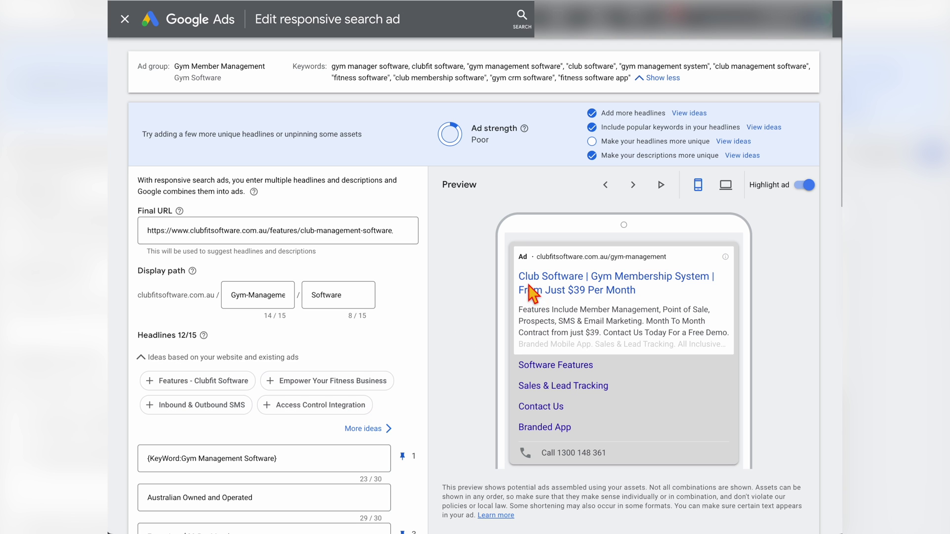
# - Cycle the gym ad preview to 'Fitness Software App | Cloud Gym Management Software', then view Google results for gym management software
pyautogui.click(633, 186)
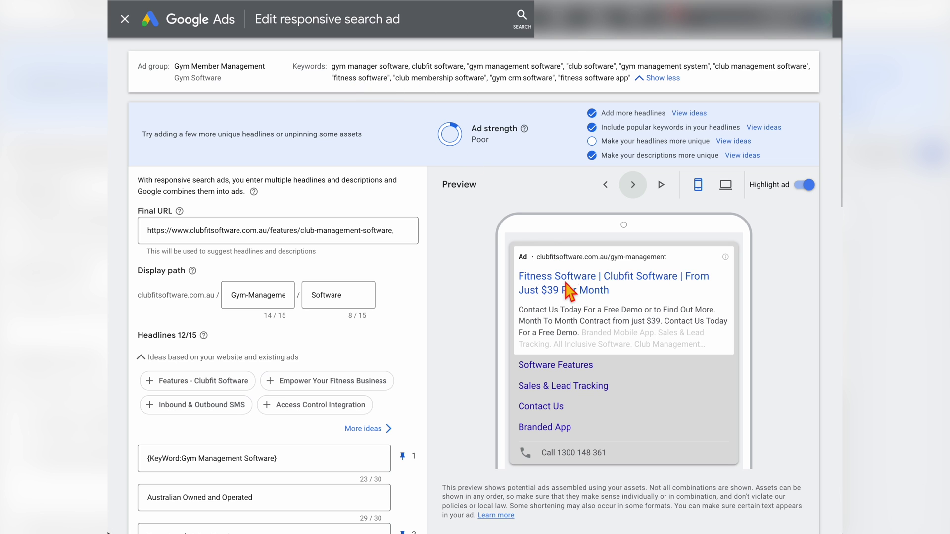
pyautogui.click(642, 189)
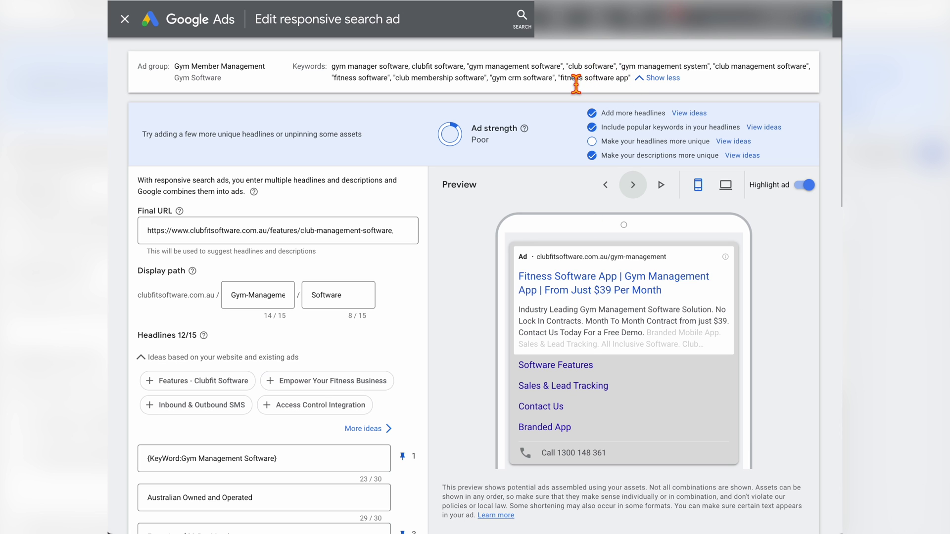
pyautogui.click(639, 188)
pyautogui.click(638, 188)
pyautogui.click(638, 188)
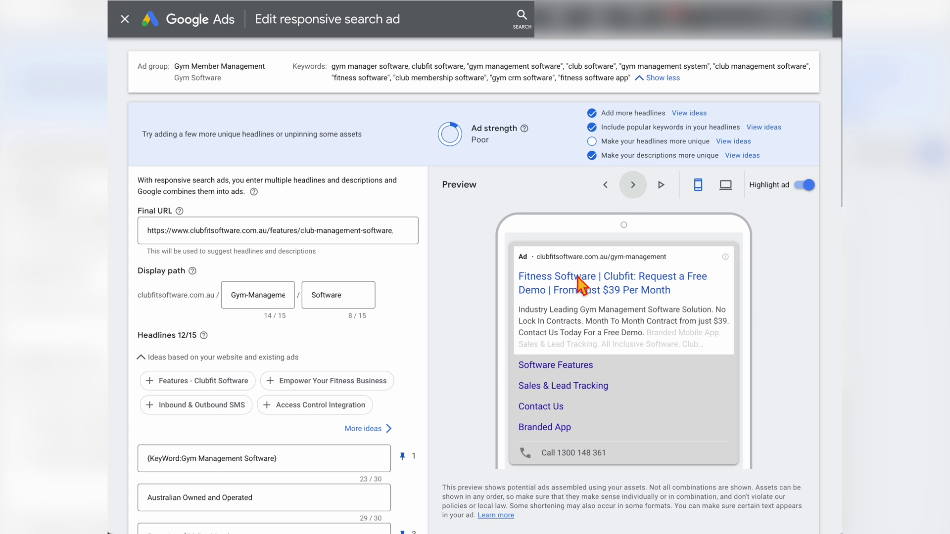
pyautogui.click(634, 186)
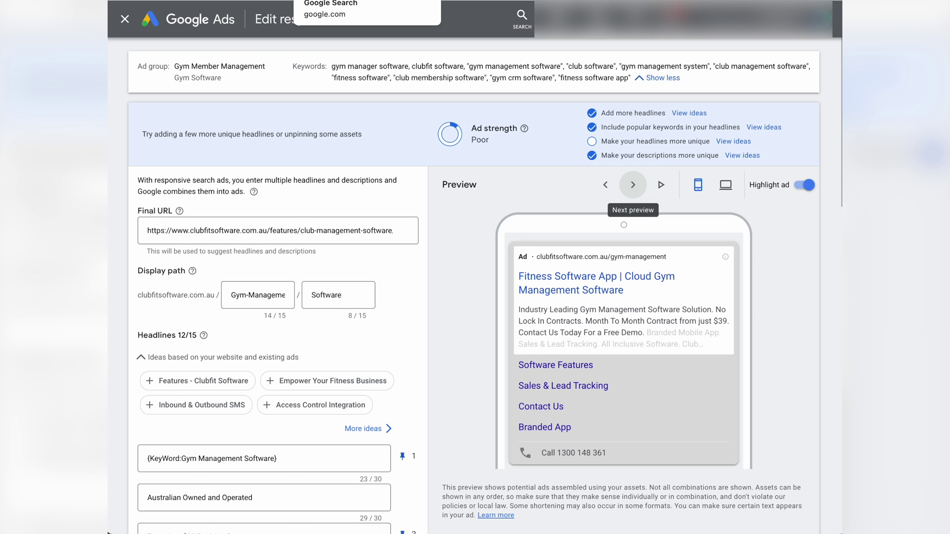
pyautogui.click(342, 2)
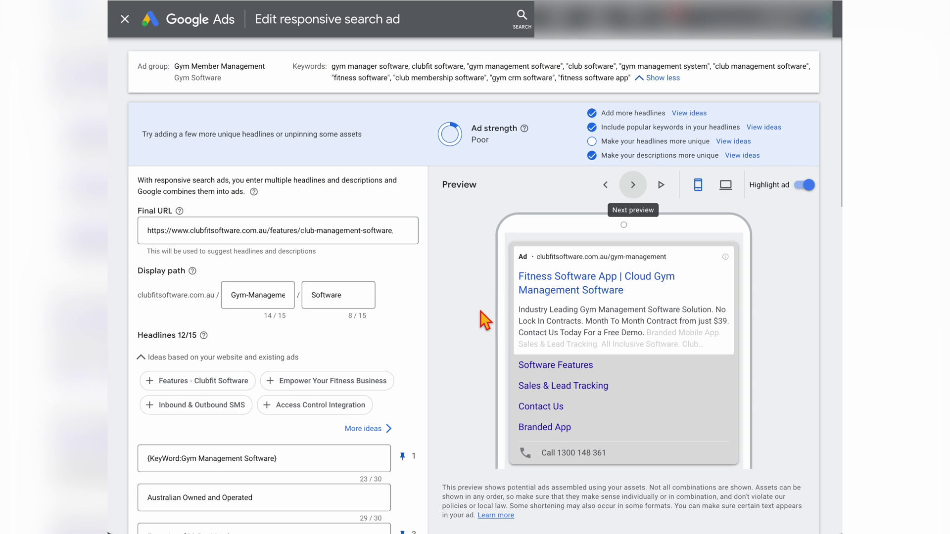
# - Step back through earlier preview combinations, then open the baby earmuffs ad in the editor
pyautogui.click(605, 186)
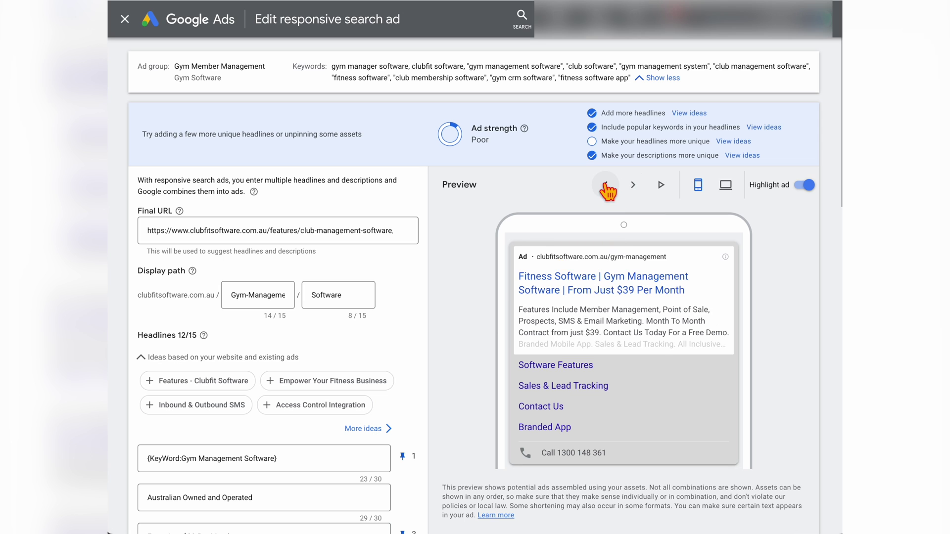
pyautogui.click(606, 188)
pyautogui.click(606, 186)
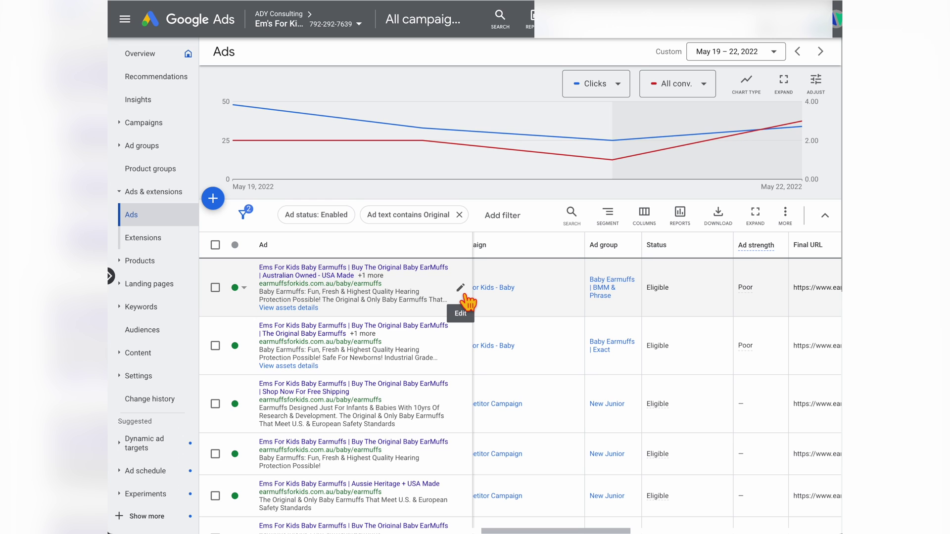
pyautogui.click(461, 291)
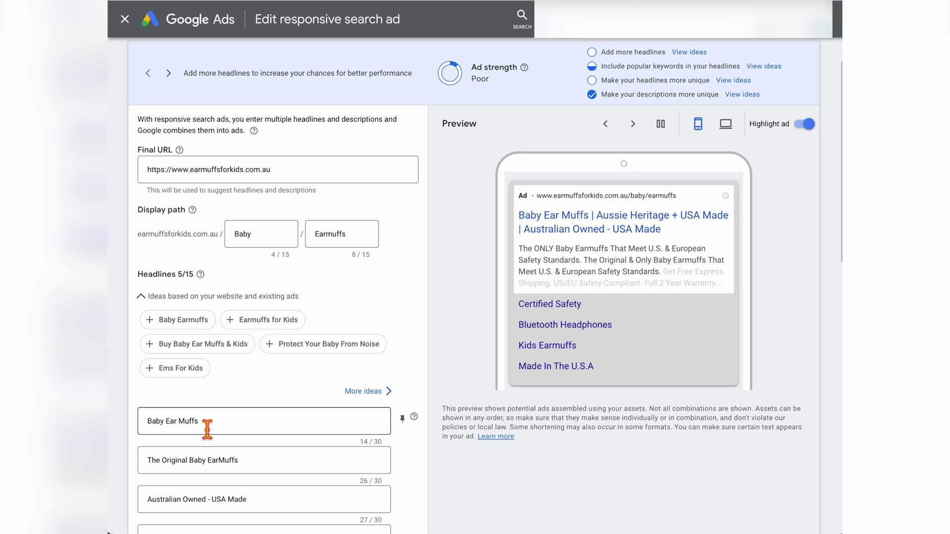
# - Make headline 1 {KeyWord:Baby Ear Muffs} in title case, after trying lower and sentence case
pyautogui.click(152, 426)
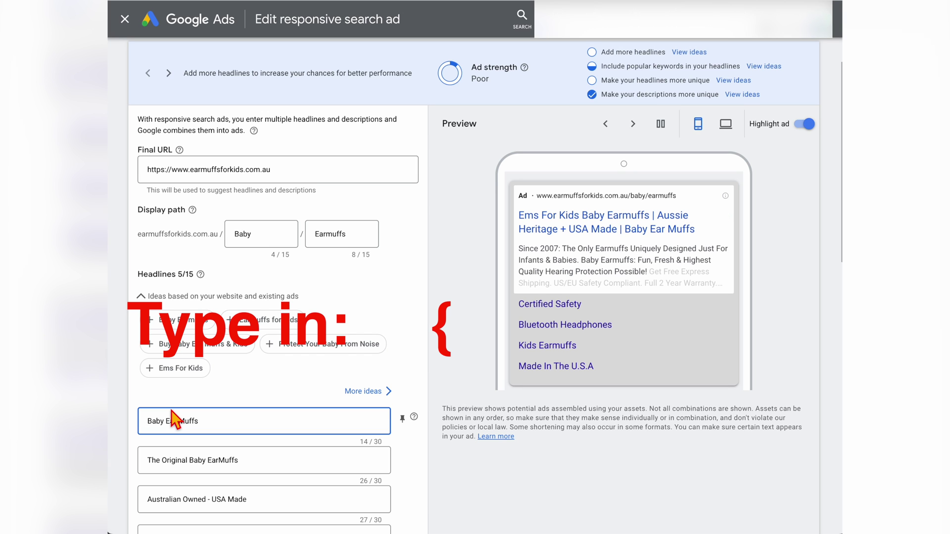
pyautogui.write('{')
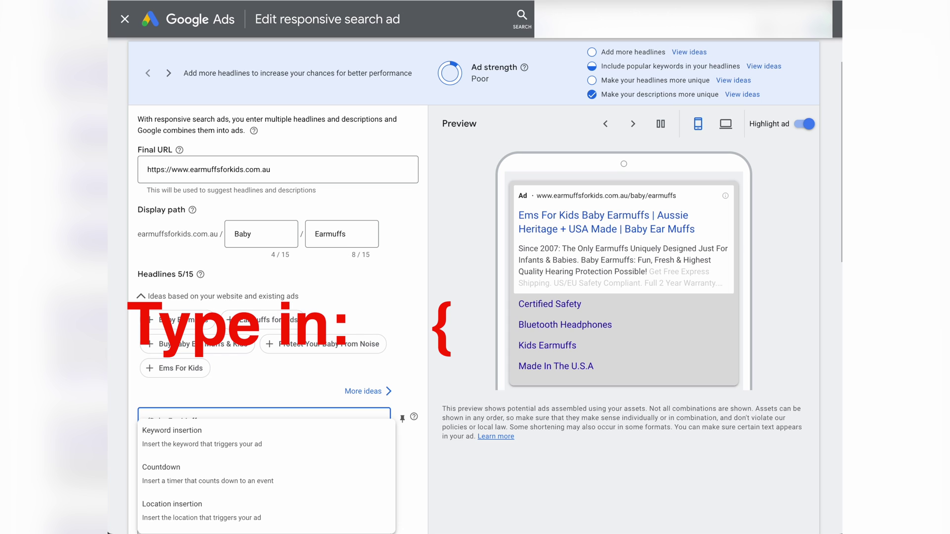
pyautogui.click(189, 451)
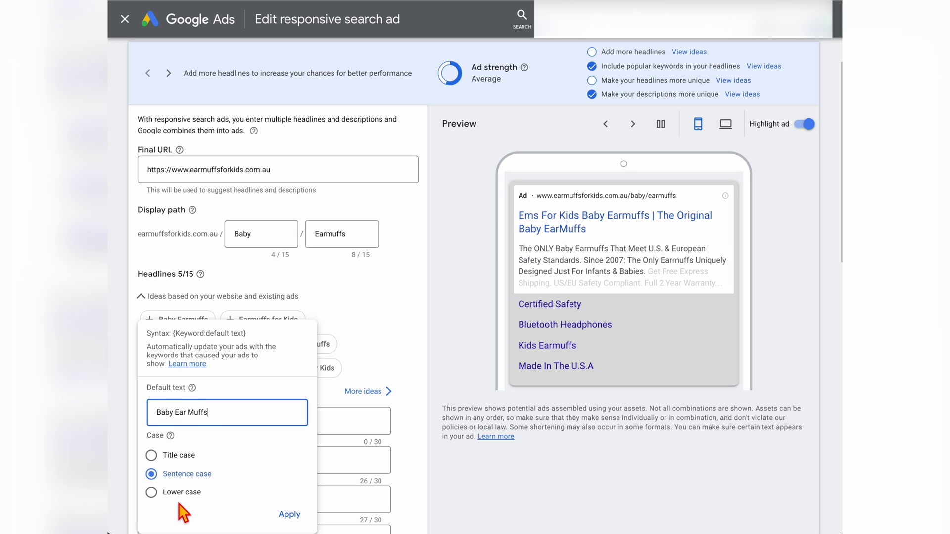
pyautogui.click(188, 502)
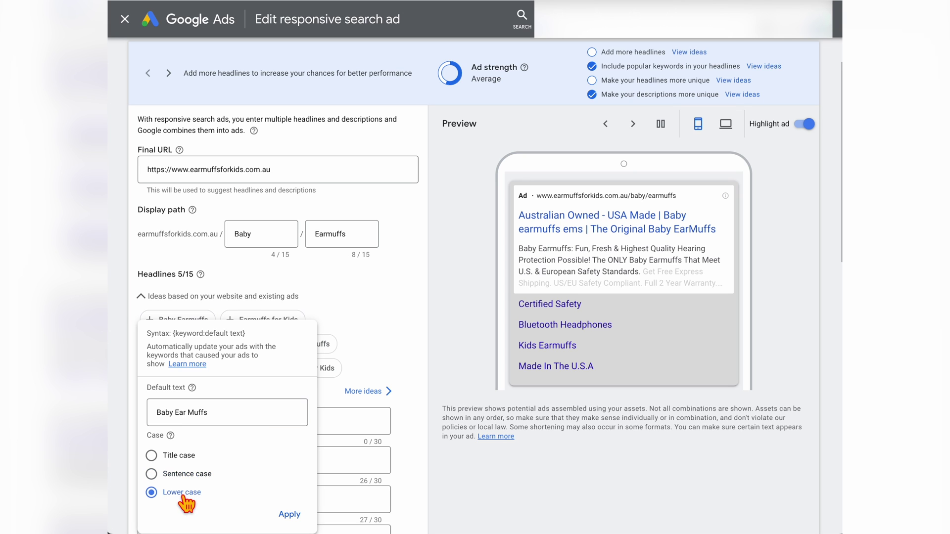
pyautogui.click(160, 418)
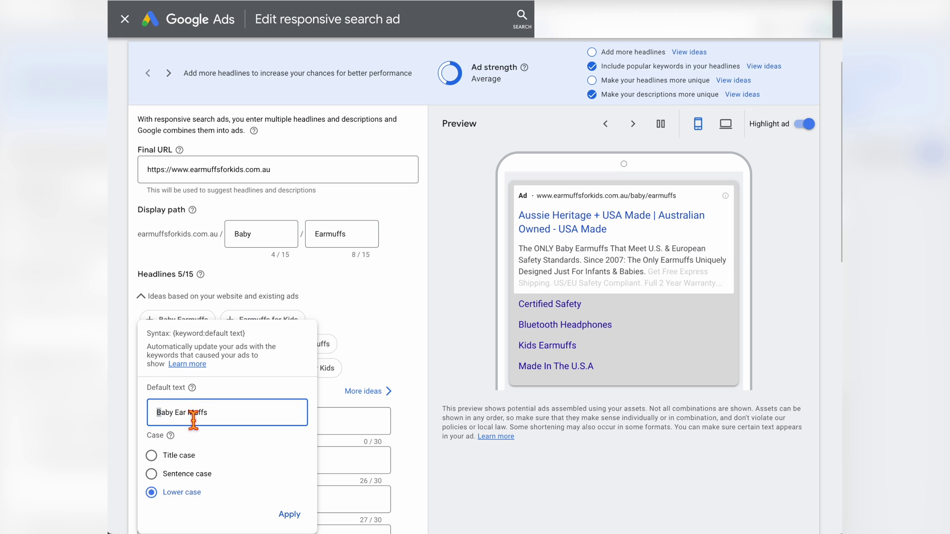
pyautogui.click(189, 476)
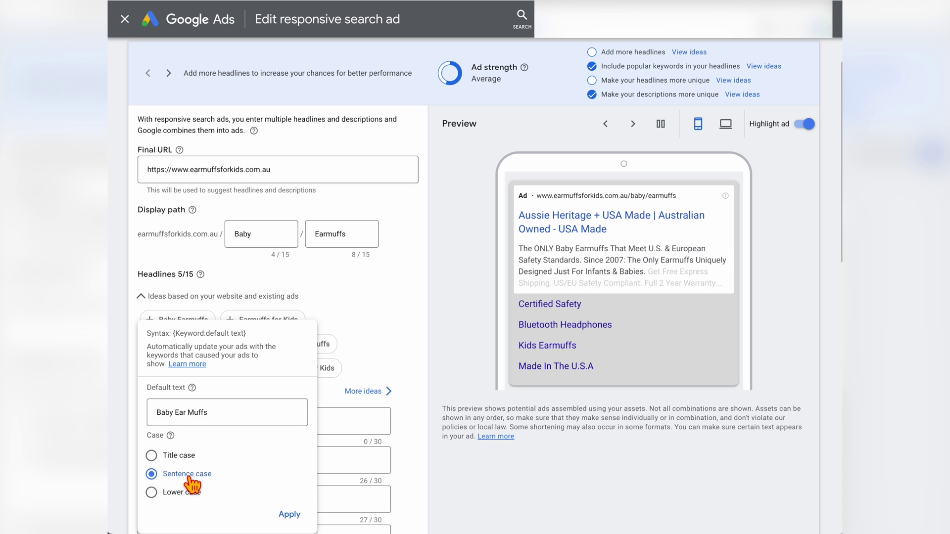
pyautogui.click(158, 415)
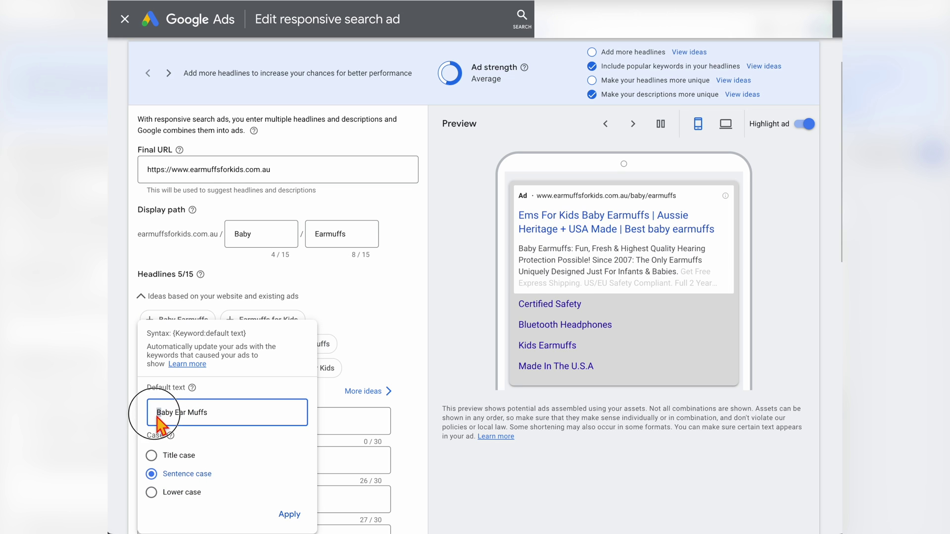
pyautogui.click(184, 469)
pyautogui.click(180, 460)
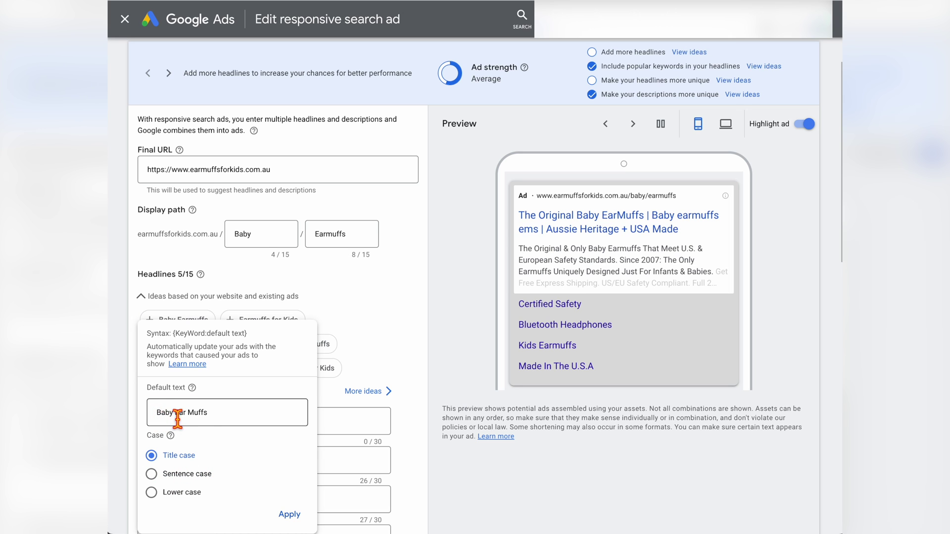
pyautogui.click(292, 515)
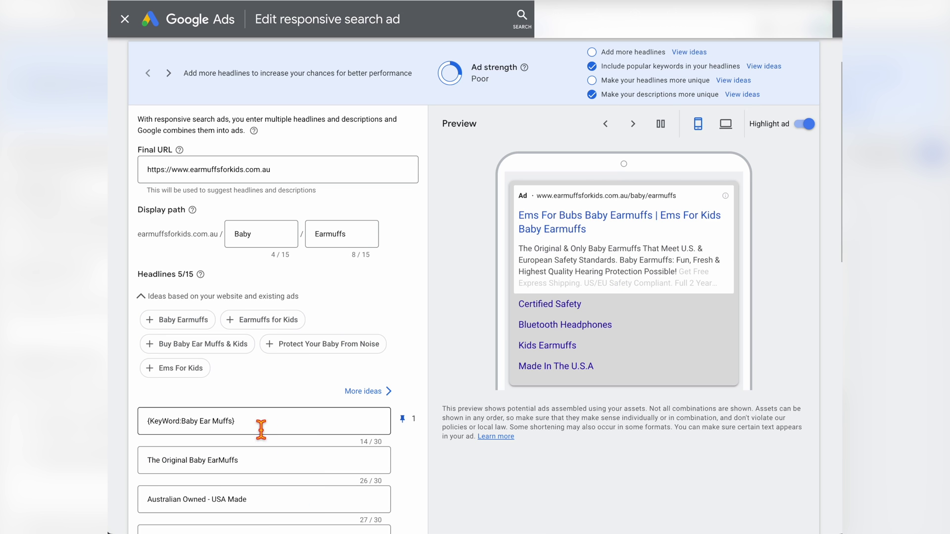
# - Cycle through several more preview combinations of the baby earmuffs ad
pyautogui.click(632, 123)
pyautogui.scroll(1, 515, 105)
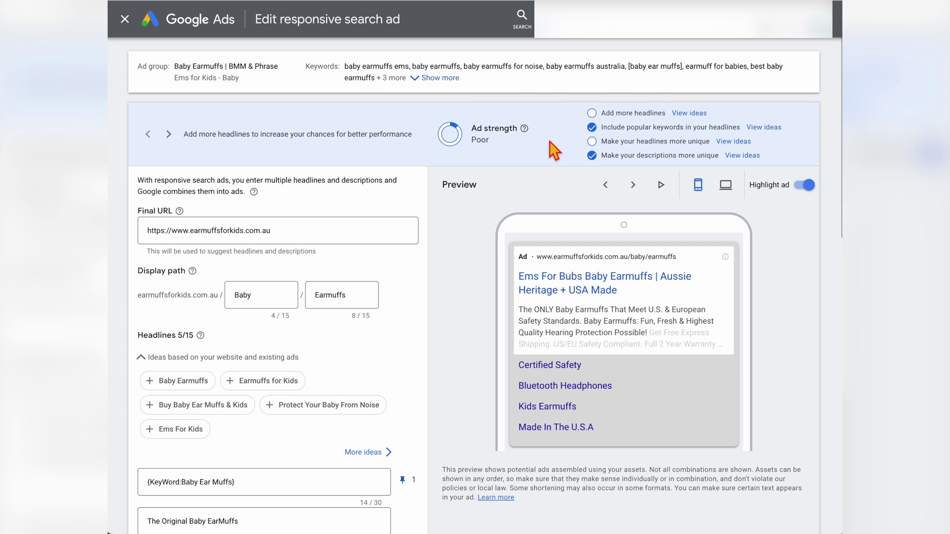
pyautogui.click(633, 185)
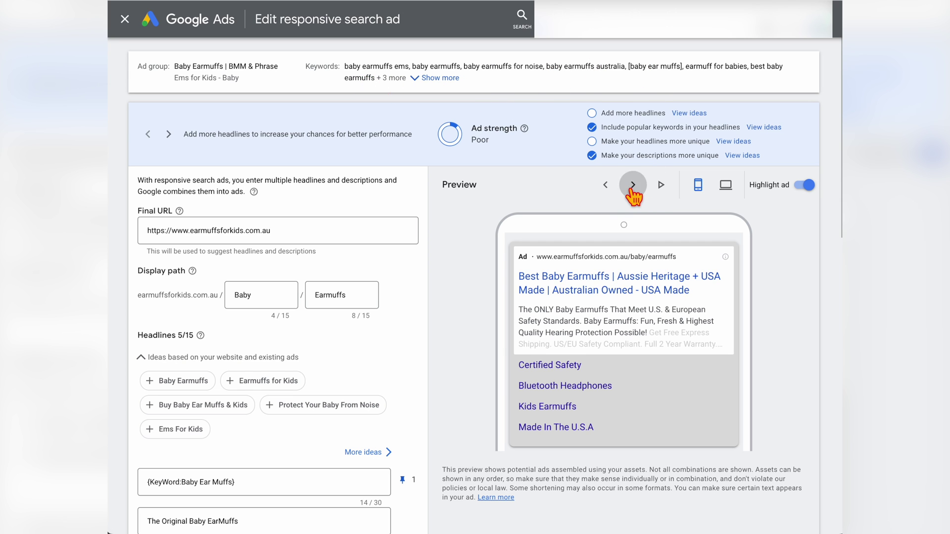
pyautogui.click(633, 185)
pyautogui.click(633, 185)
# - Prefix headline 1 with 'Buy' to read Buy {KeyWord:Baby Ear Muffs}, then check the previews
pyautogui.click(168, 478)
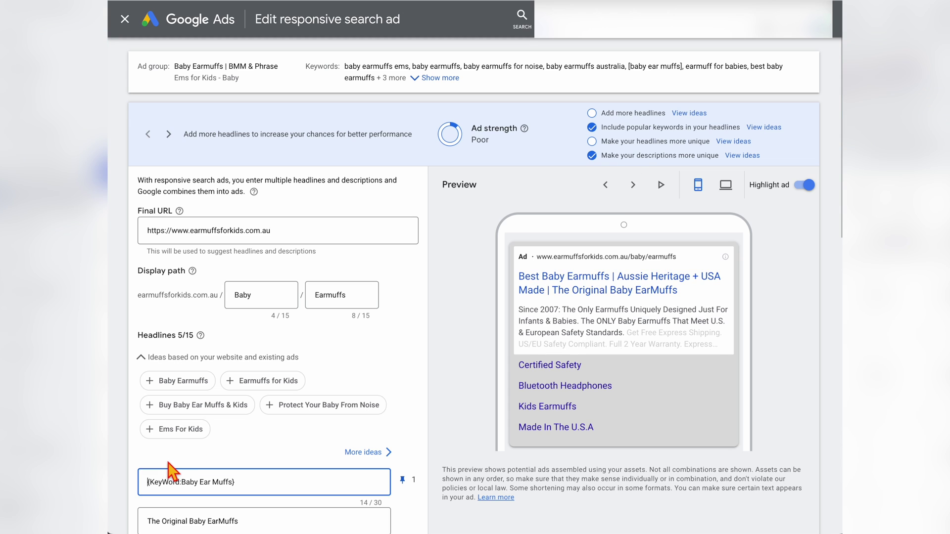
pyautogui.press('Home')
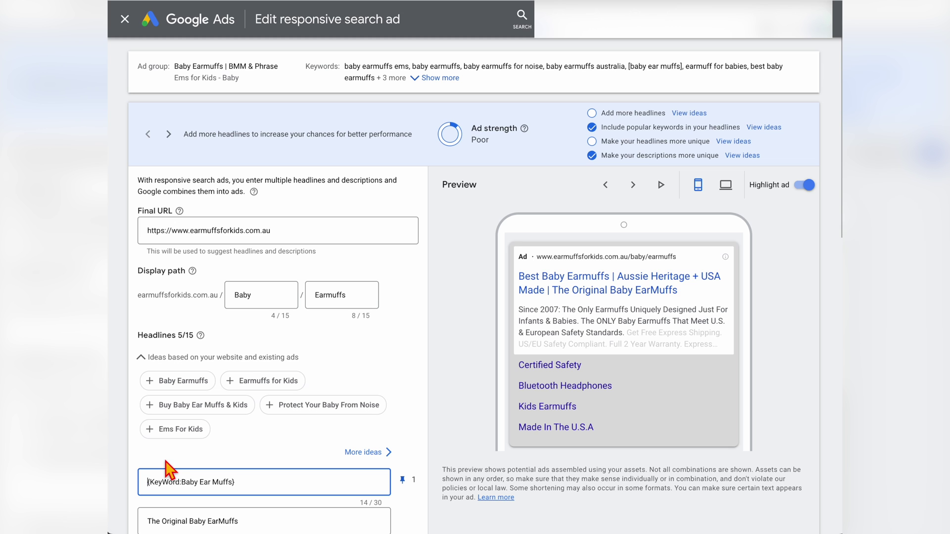
pyautogui.write('Baby')
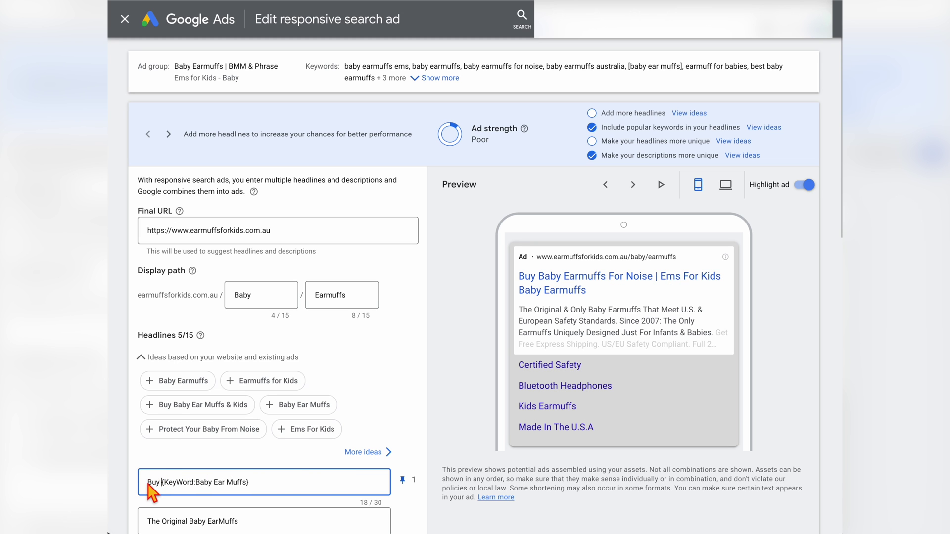
pyautogui.doubleClick(153, 482)
pyautogui.write('Buy')
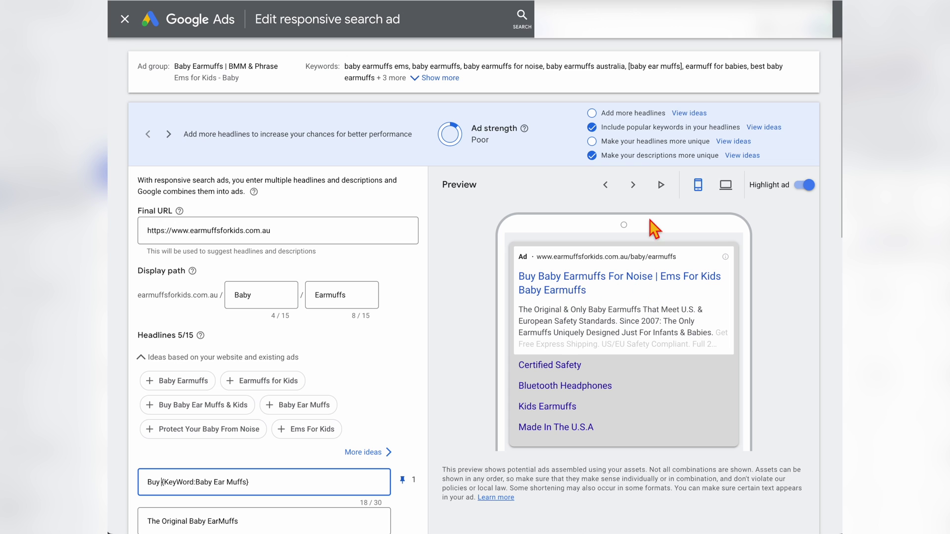
pyautogui.click(636, 195)
pyautogui.click(632, 192)
pyautogui.click(631, 192)
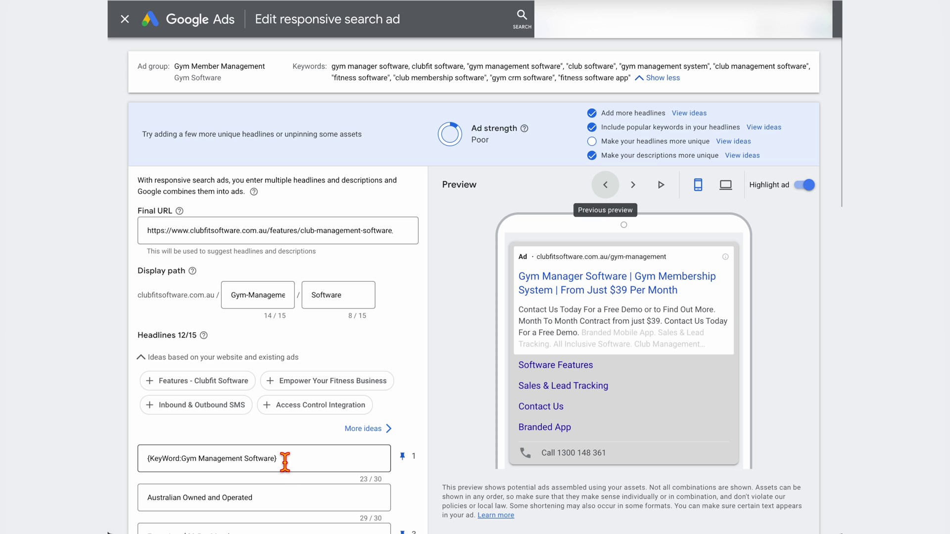
# - Add '#1' before {KeyWord:Gym Management Software} in headline 1 and check the resulting previews
pyautogui.click(153, 460)
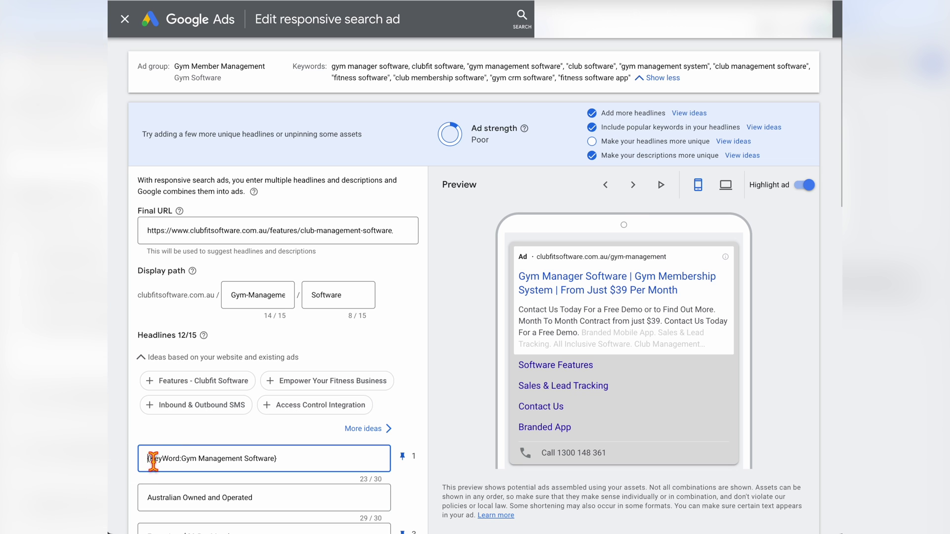
pyautogui.write('#1')
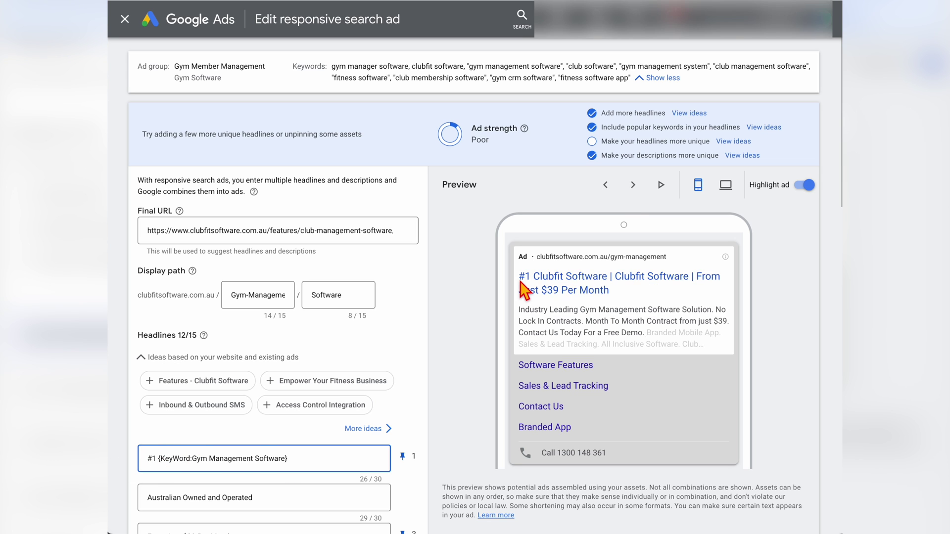
pyautogui.click(633, 185)
pyautogui.click(633, 185)
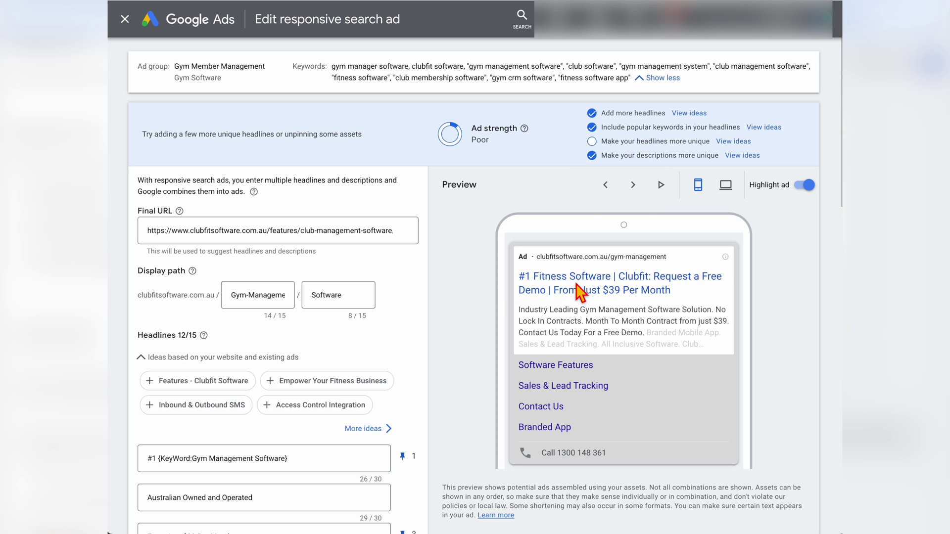